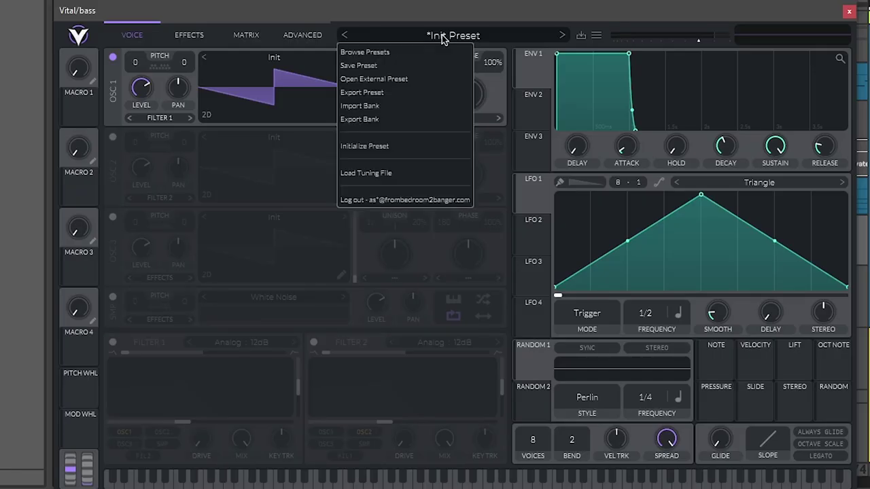
# Initialize the preset and switch on Oscillator 2 alongside Oscillator 1.
pyautogui.click(371, 146)
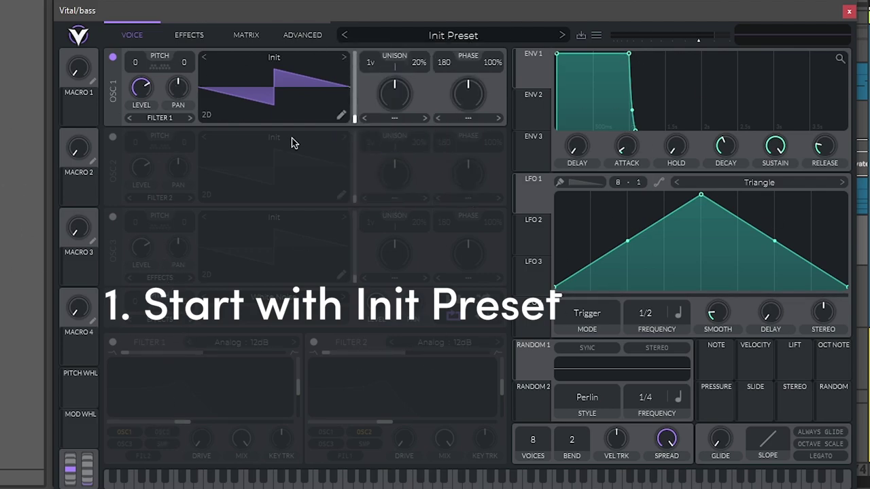
pyautogui.click(113, 137)
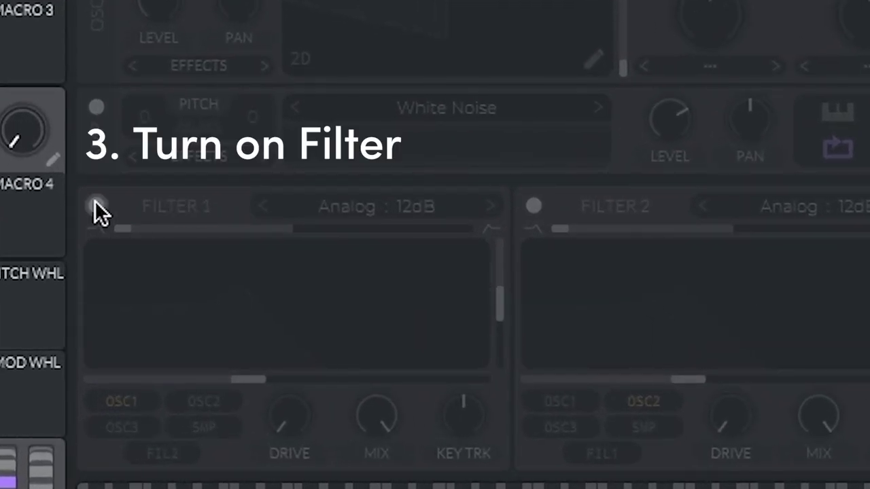
# Enable Filter 1 and route OSC 1, OSC 2, OSC 3 and the sampler through it.
pyautogui.click(96, 205)
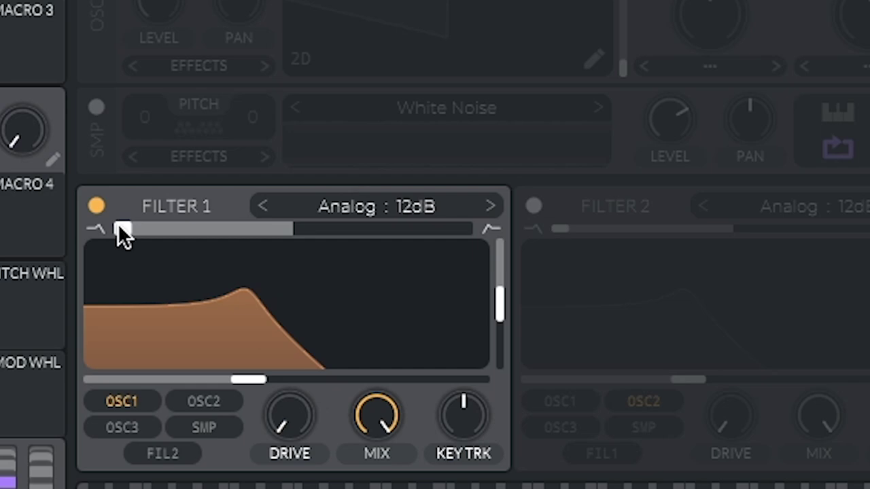
pyautogui.moveTo(119, 231); pyautogui.dragTo(2, 223)
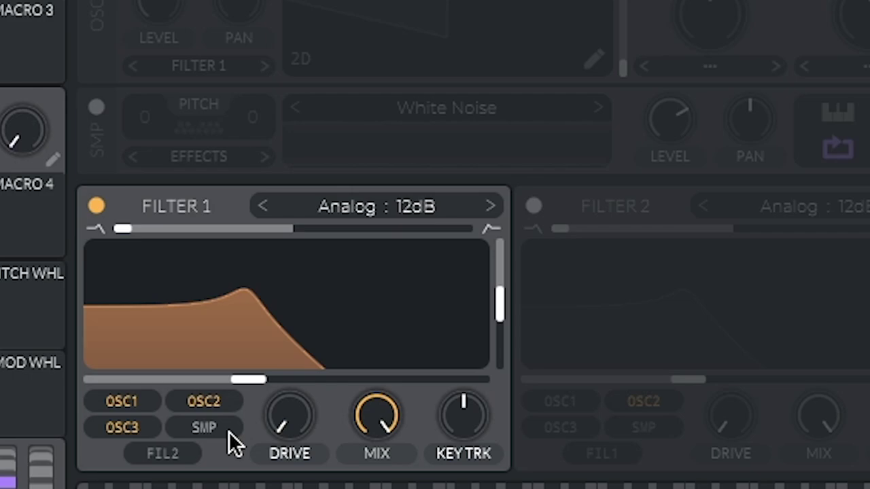
pyautogui.click(196, 427)
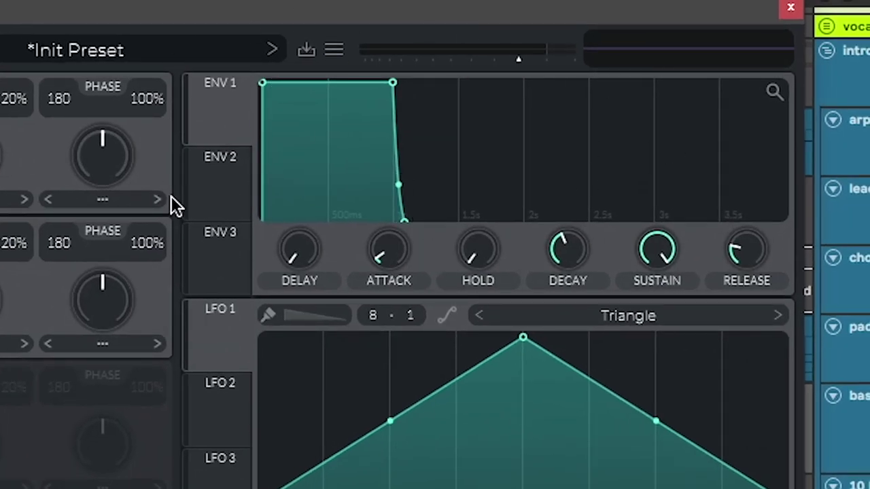
# Give ENV 2 a short, fast-decaying low-sustain shape and assign it to Filter 1's cutoff.
pyautogui.click(201, 187)
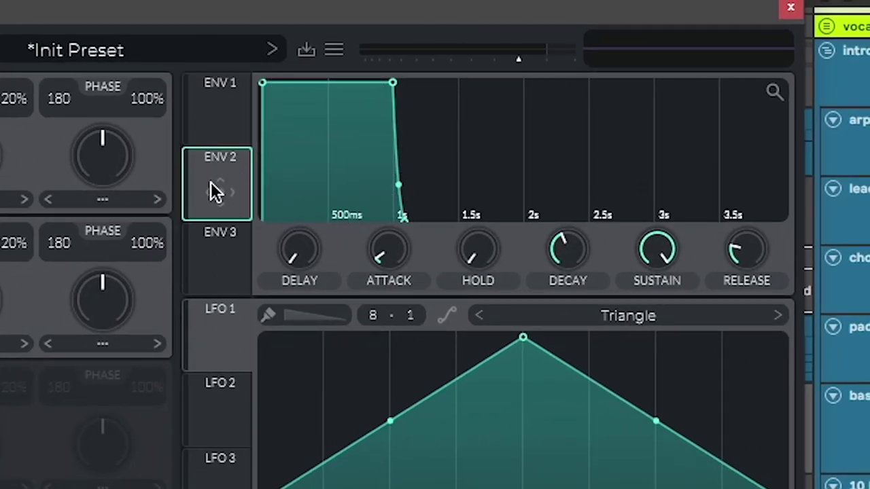
pyautogui.moveTo(393, 88); pyautogui.dragTo(287, 139)
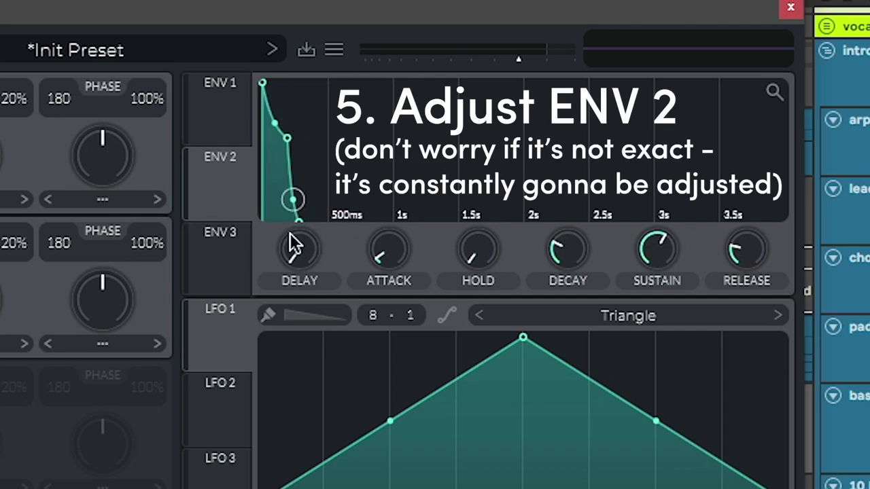
pyautogui.moveTo(219, 191); pyautogui.dragTo(272, 297)
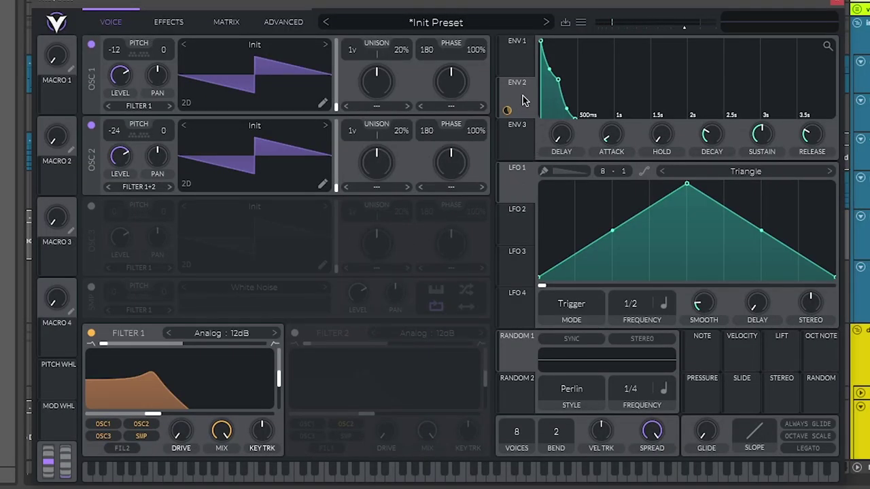
# Set Envelope 2's modulation of Filter 1 to 26.07 and reset the resonance to 50%.
pyautogui.moveTo(524, 101); pyautogui.dragTo(458, 120)
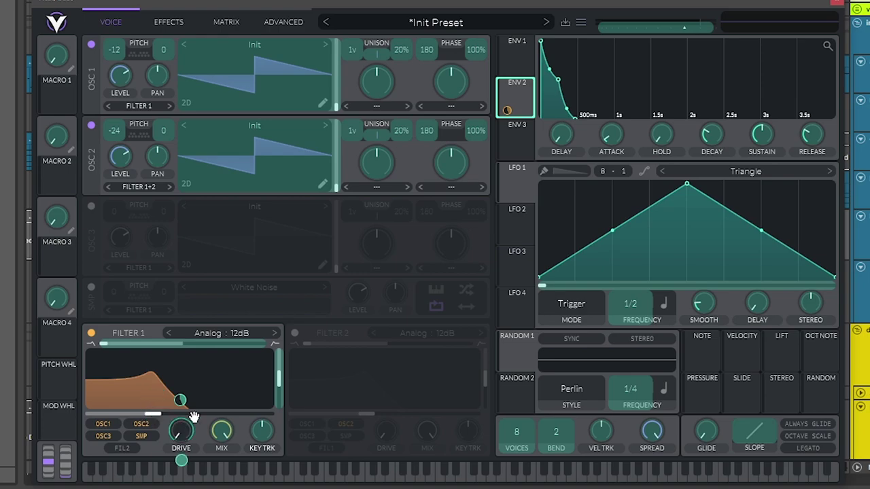
pyautogui.moveTo(151, 409); pyautogui.dragTo(213, 437)
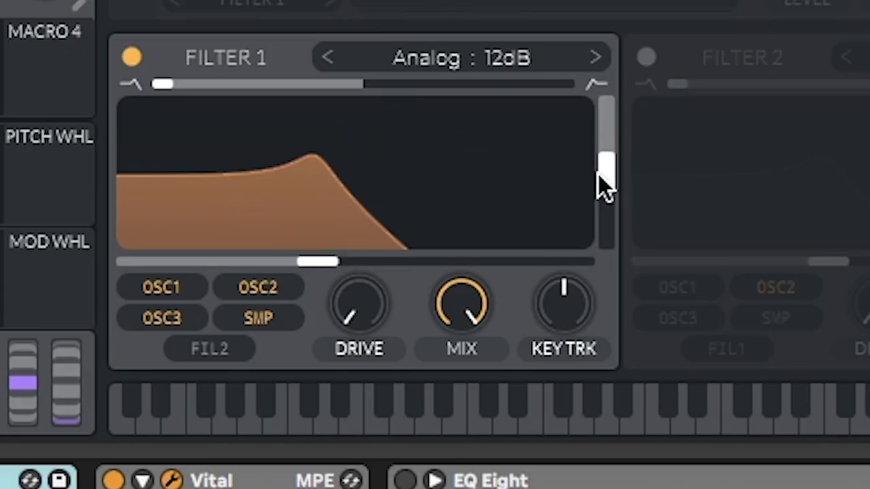
pyautogui.moveTo(278, 384); pyautogui.dragTo(275, 404)
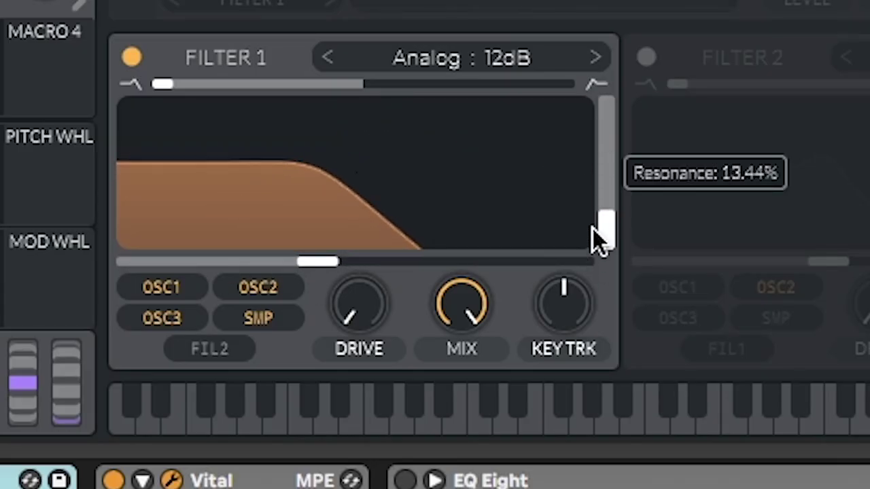
pyautogui.moveTo(592, 228); pyautogui.dragTo(602, 153)
pyautogui.doubleClick(602, 152)
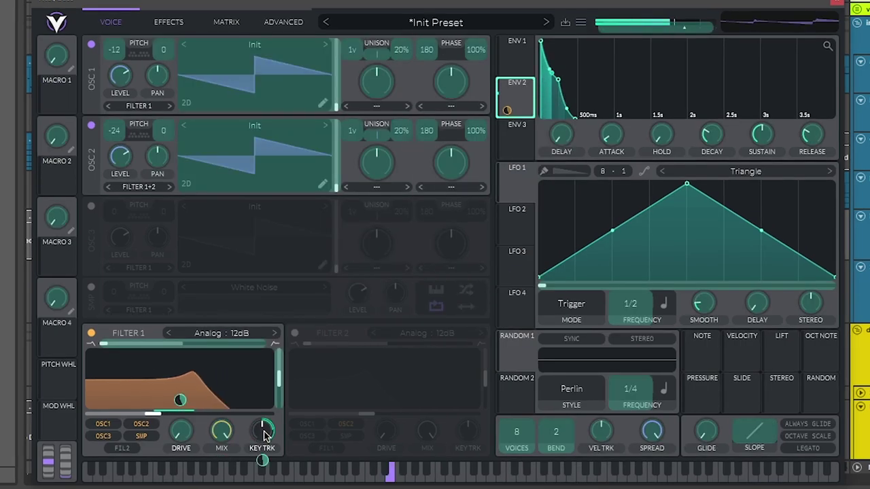
# Shorten ENV 2's decay, raise its cutoff modulation to 64.47, and drop cutoff near -9.4 semitones.
pyautogui.moveTo(265, 435); pyautogui.dragTo(182, 403)
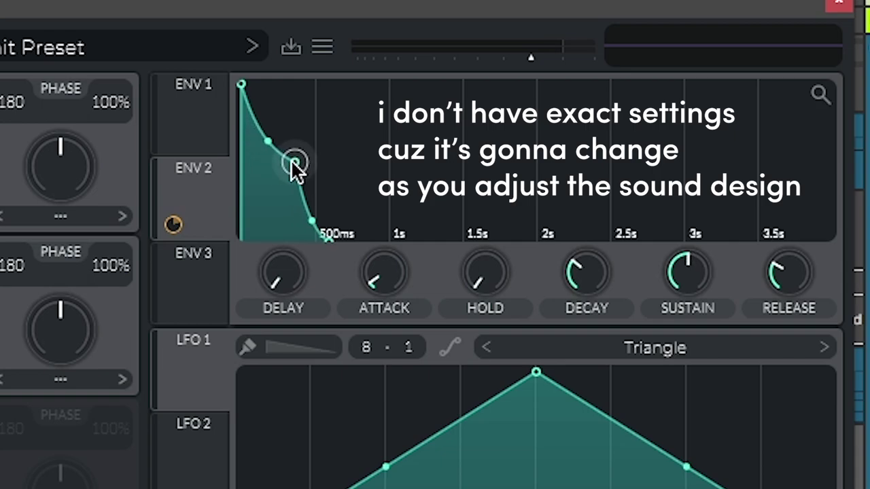
pyautogui.moveTo(295, 163); pyautogui.dragTo(285, 164)
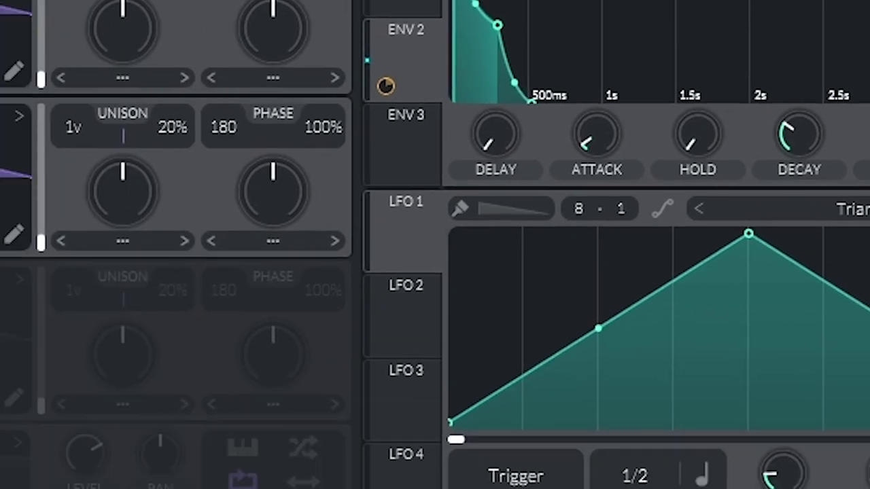
pyautogui.moveTo(174, 224); pyautogui.dragTo(278, 334)
pyautogui.moveTo(305, 281)
pyautogui.mouseDown()
pyautogui.moveTo(304, 272)
pyautogui.moveTo(301, 297)
pyautogui.moveTo(319, 289)
pyautogui.moveTo(299, 302)
pyautogui.moveTo(303, 294)
pyautogui.mouseUp()
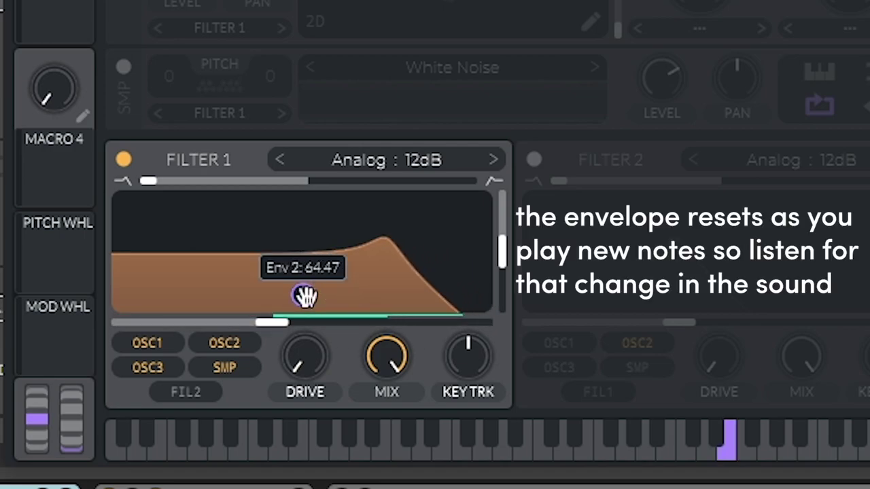
pyautogui.moveTo(272, 322); pyautogui.dragTo(245, 326)
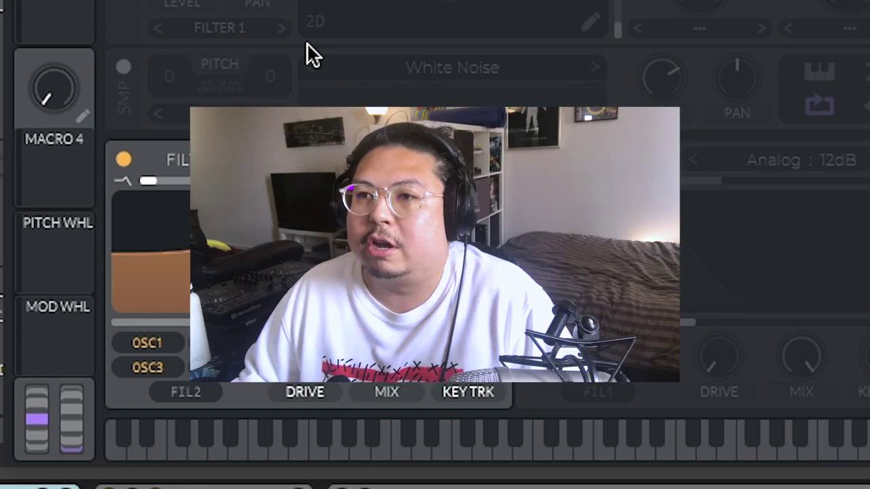
# Close Vital to reveal the vocals, arp, lead, chords, pad and bass tracks.
pyautogui.moveTo(301, 305)
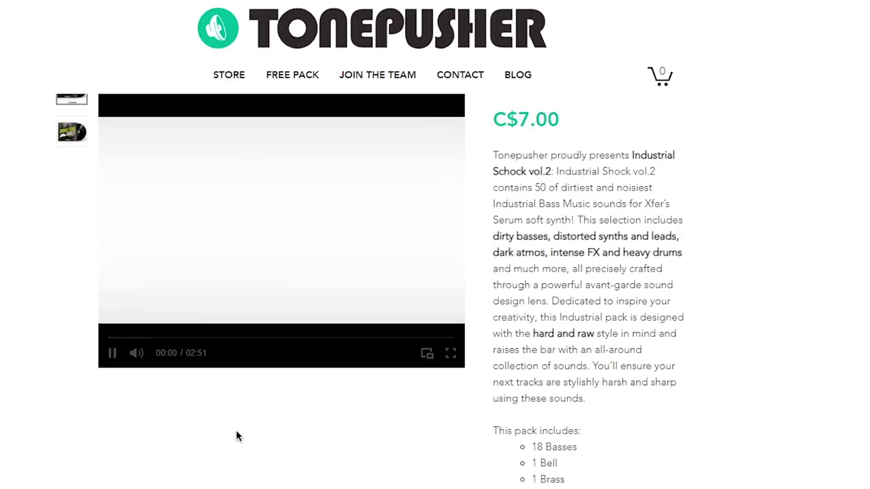
# Skip ahead in the demo video, then open and scroll the Industrial Shock vol.2 product page.
pyautogui.scroll(1, 237, 448)
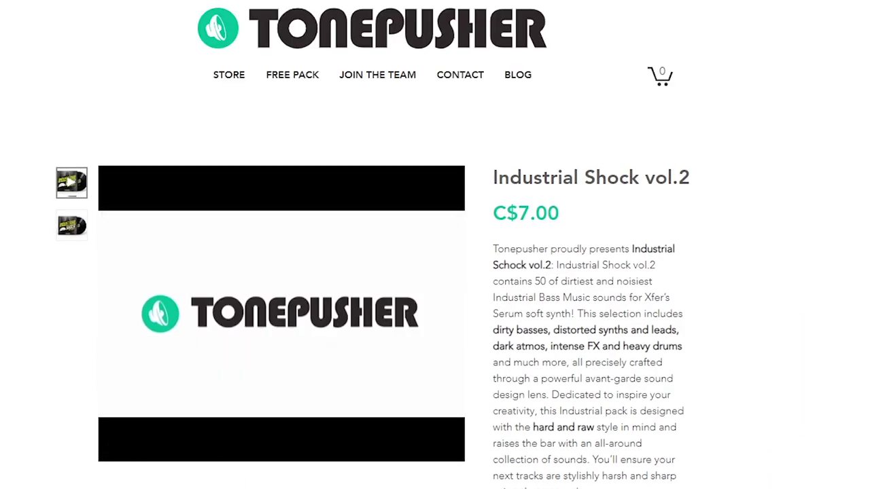
pyautogui.scroll(1, 131, 450)
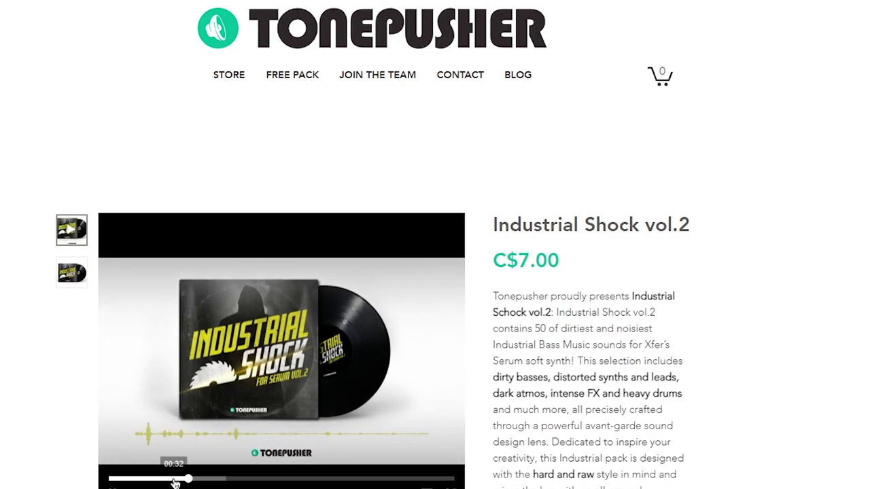
pyautogui.click(219, 480)
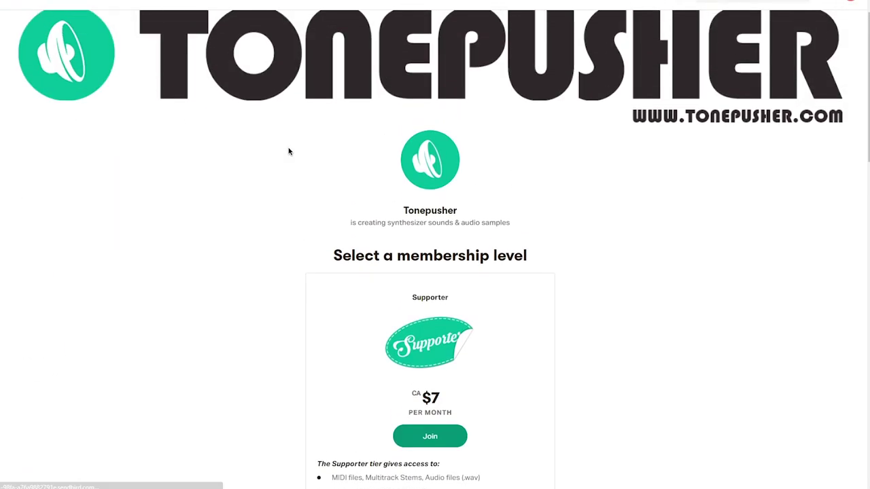
pyautogui.scroll(1, 288, 151)
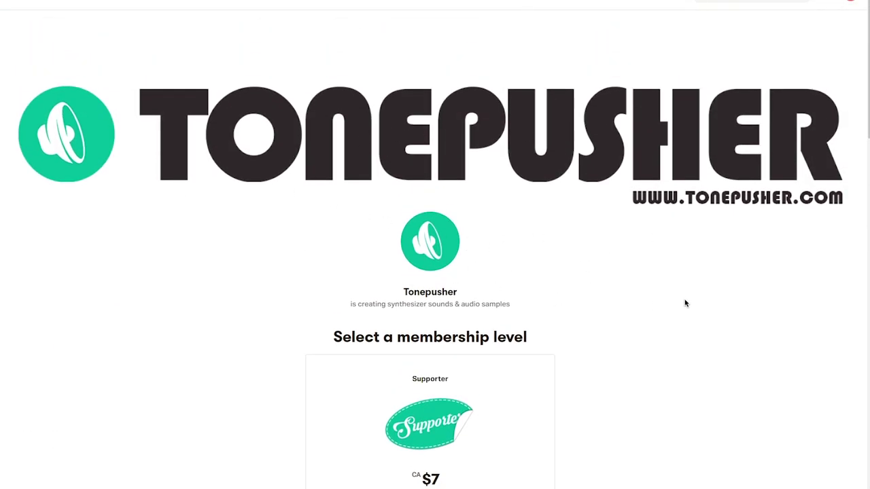
pyautogui.scroll(-5, 685, 303)
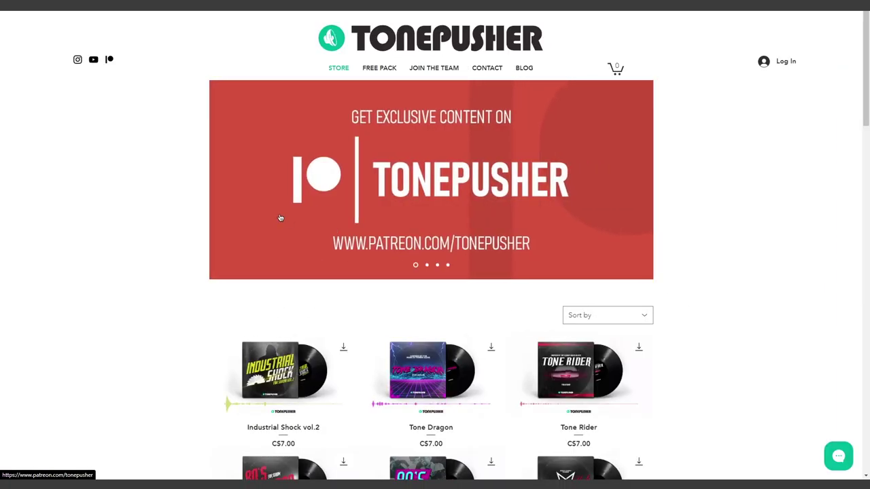
pyautogui.scroll(-3, 280, 219)
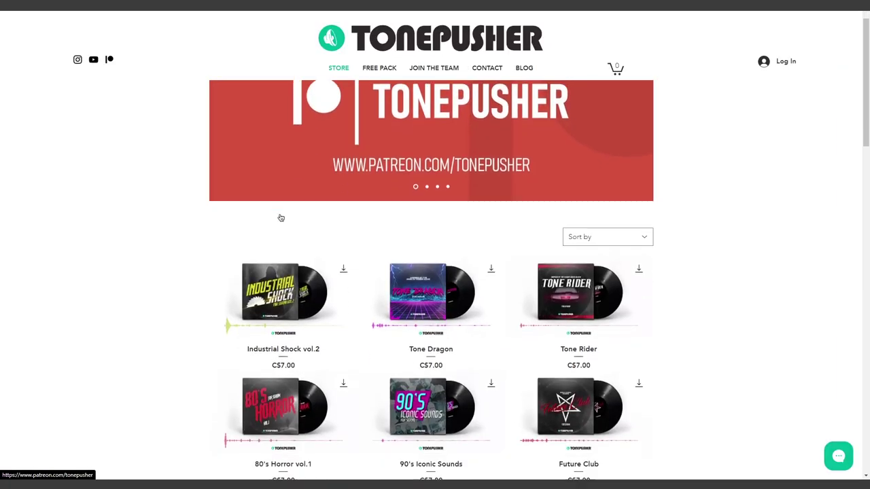
pyautogui.click(278, 217)
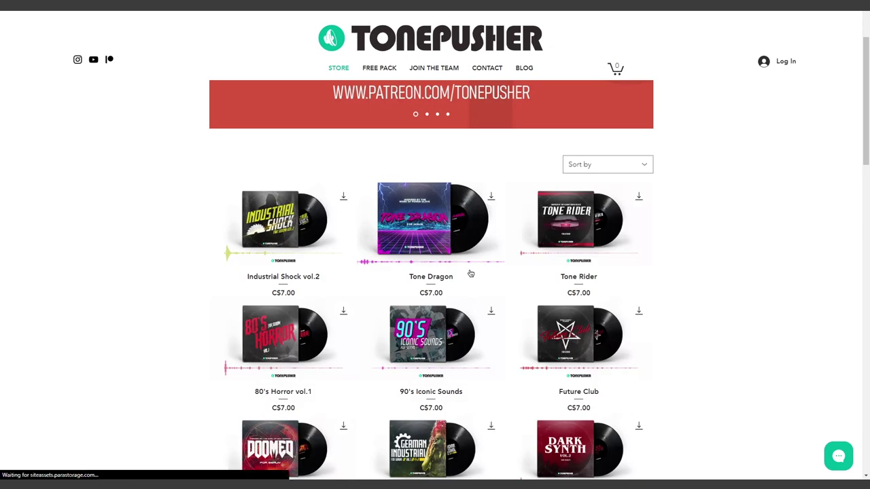
pyautogui.scroll(-2, 405, 297)
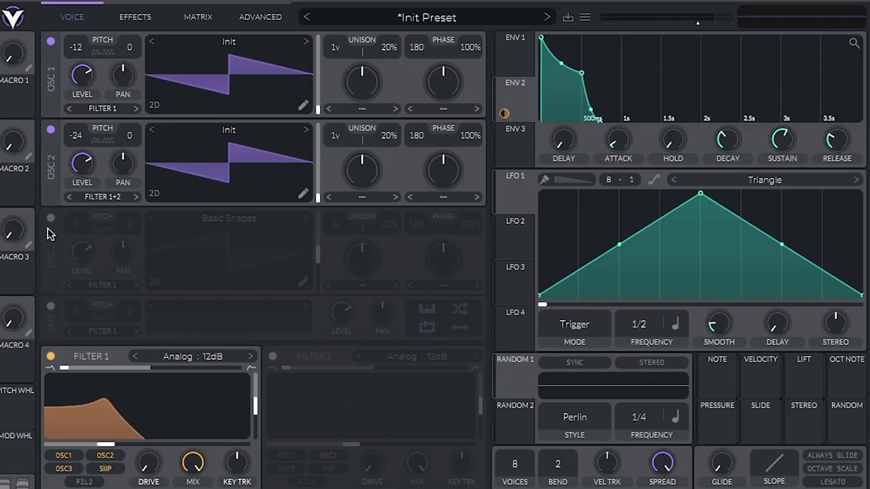
# Turn on OSC 3 and give OSC 1 two unison voices with about 5% detune.
pyautogui.click(50, 218)
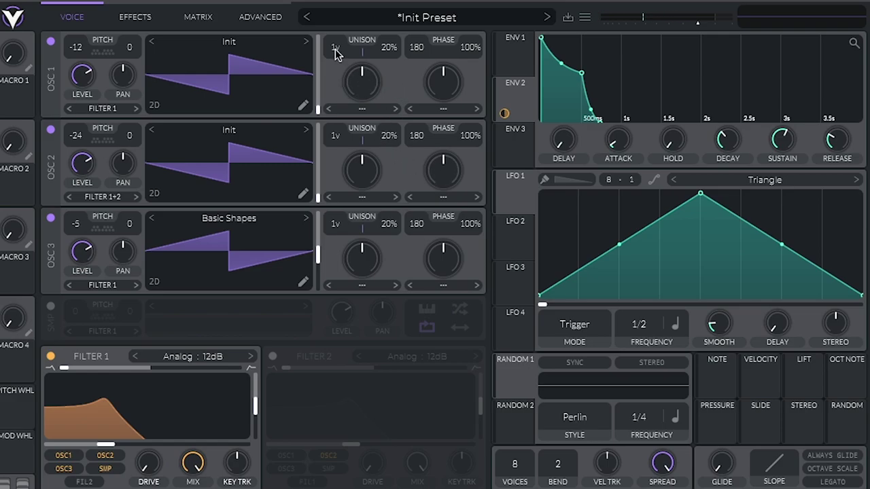
pyautogui.scroll(1, 337, 46)
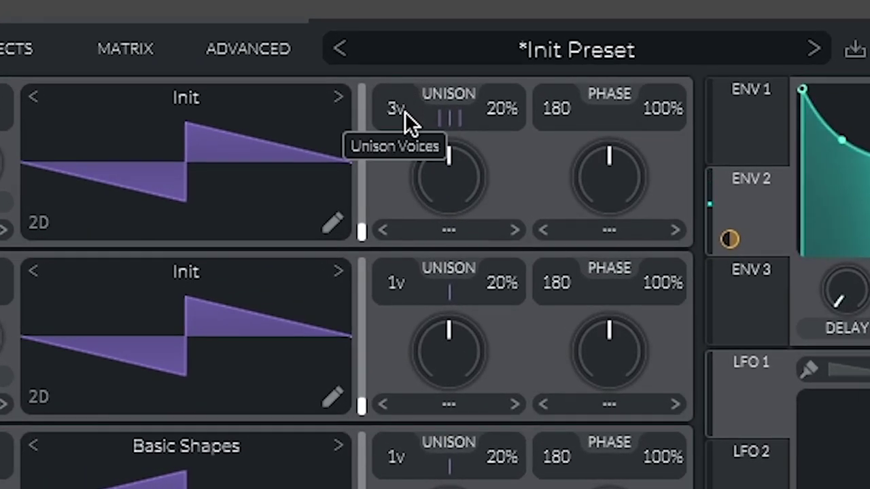
pyautogui.scroll(-1, 338, 51)
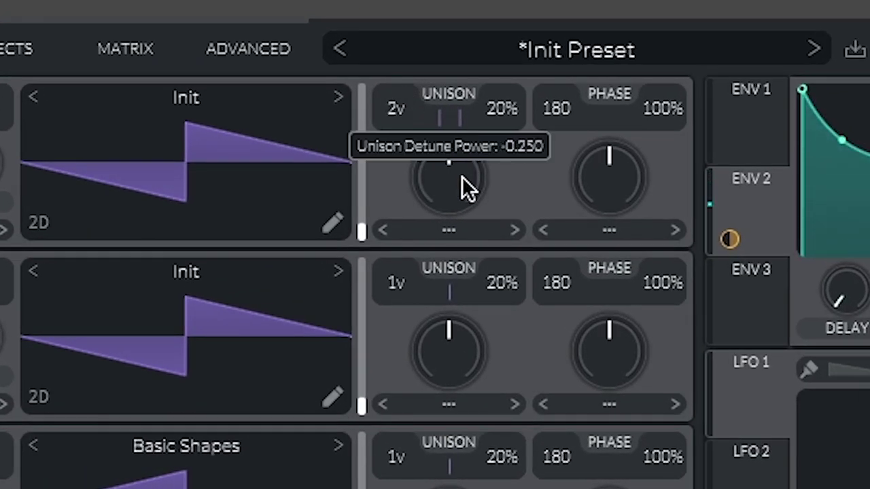
pyautogui.scroll(-3, 467, 188)
pyautogui.scroll(1, 496, 187)
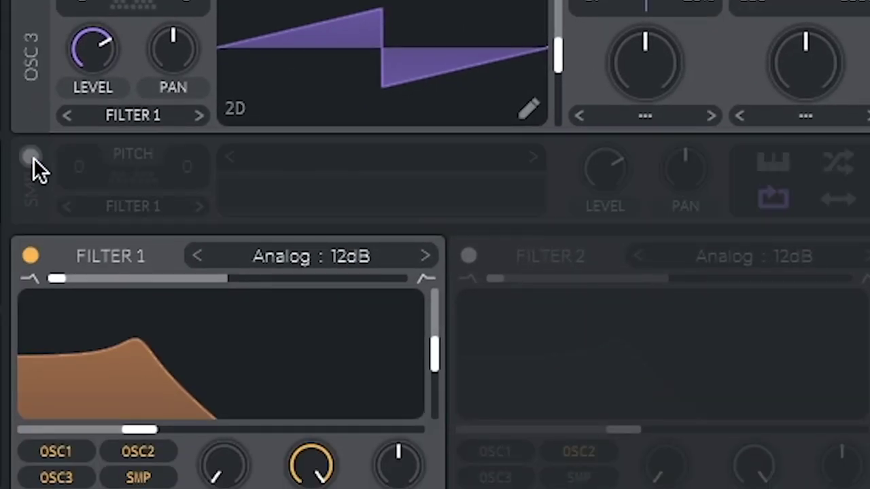
pyautogui.click(30, 157)
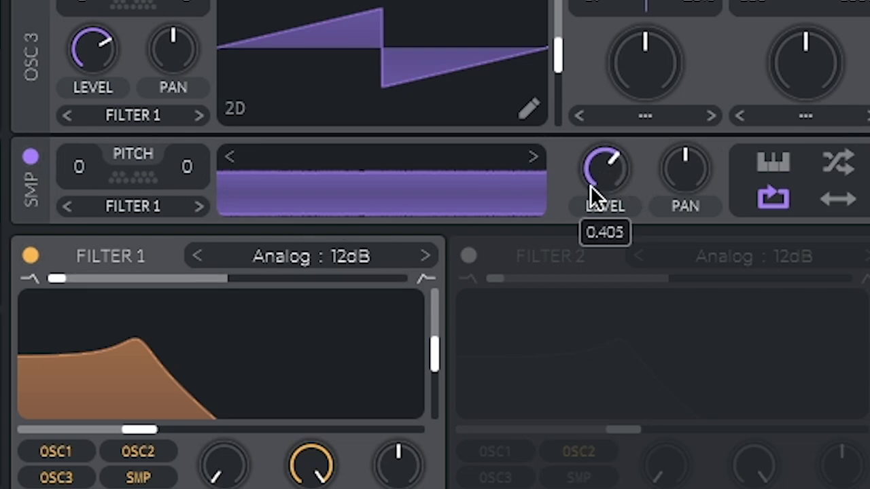
# Enable the AC hum1 sample at a near-zero level and lower Filter 1's cutoff to about -29.6 semitones.
pyautogui.moveTo(590, 185); pyautogui.dragTo(563, 227)
pyautogui.scroll(1, 601, 168)
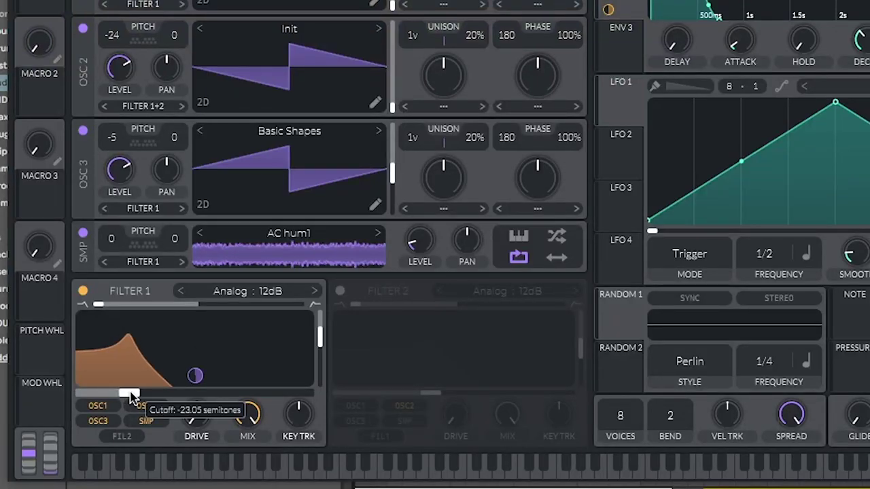
pyautogui.moveTo(131, 398); pyautogui.dragTo(114, 402)
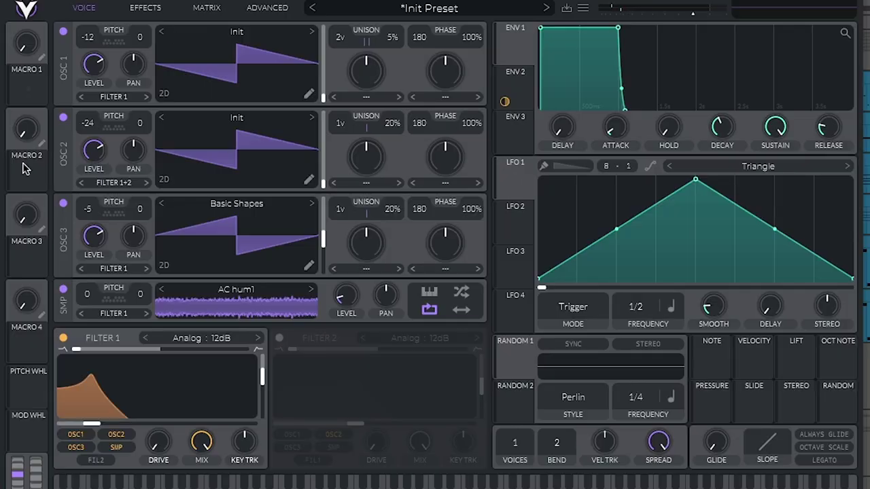
# Enable Soft Clip distortion and a Single Band compressor with its threshold at about -26.5 dB.
pyautogui.click(146, 9)
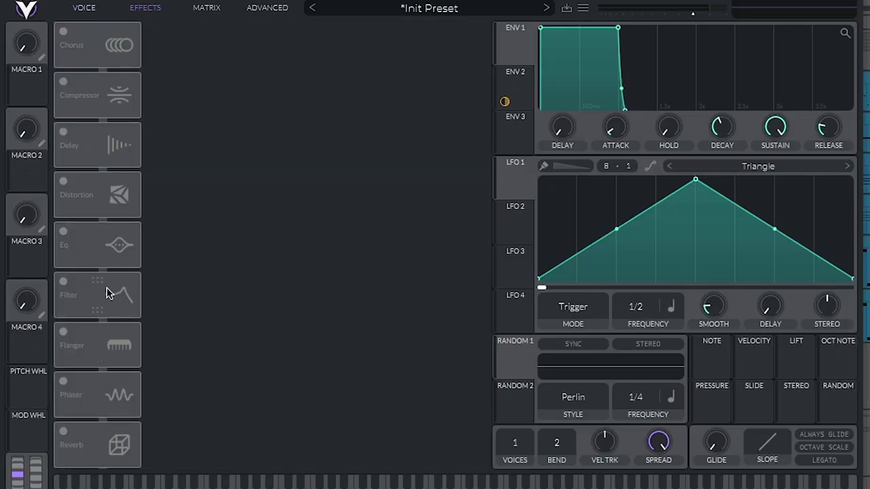
pyautogui.click(74, 195)
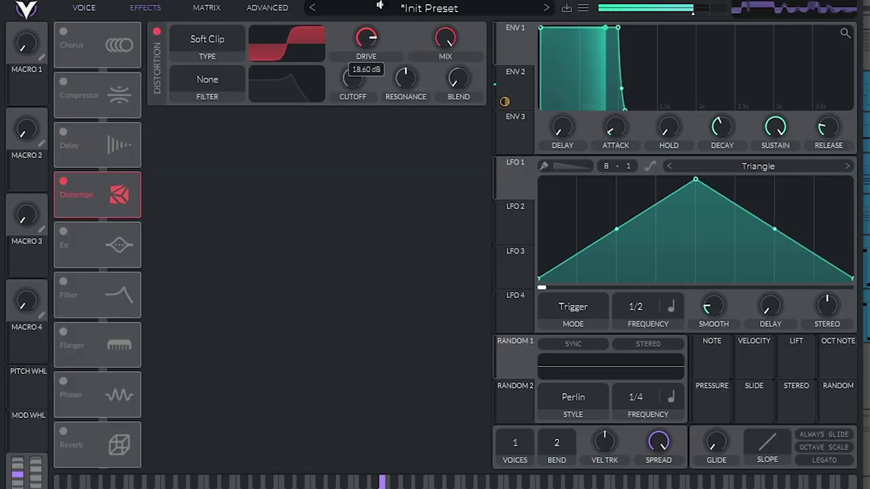
pyautogui.click(72, 95)
pyautogui.click(194, 41)
pyautogui.click(202, 101)
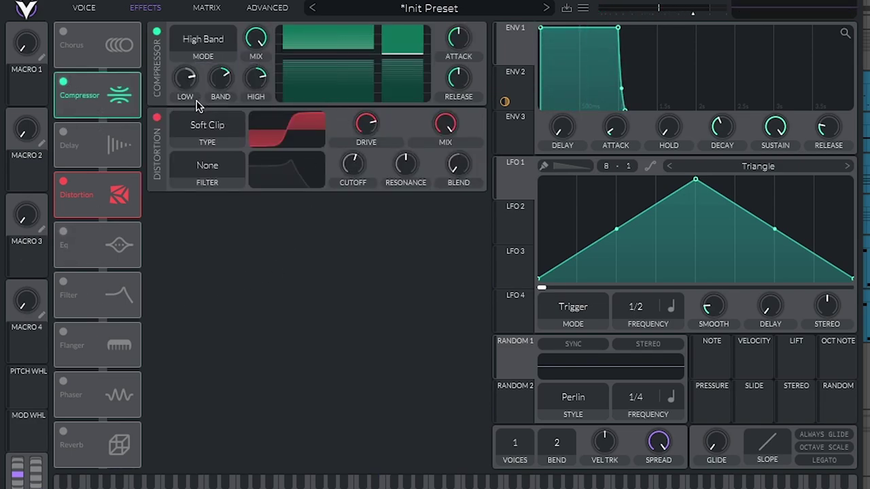
pyautogui.click(197, 42)
pyautogui.click(204, 115)
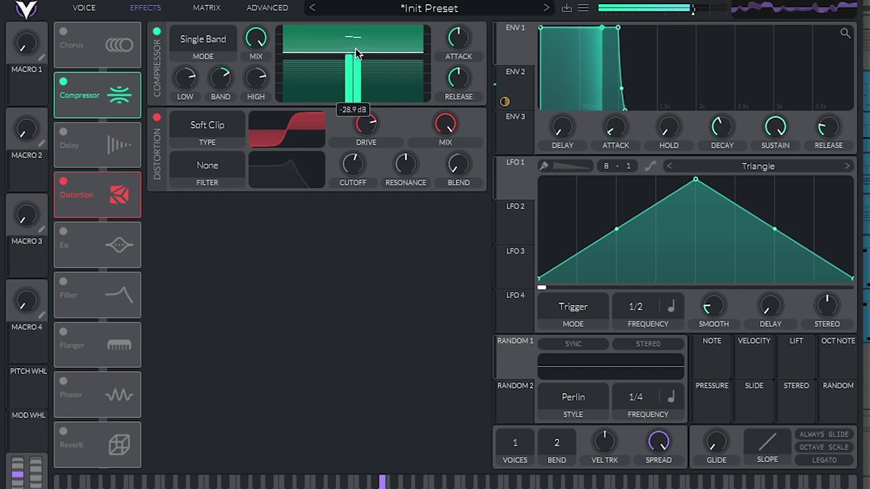
pyautogui.moveTo(356, 48)
pyautogui.mouseDown()
pyautogui.moveTo(352, 61)
pyautogui.moveTo(353, 51)
pyautogui.mouseUp()
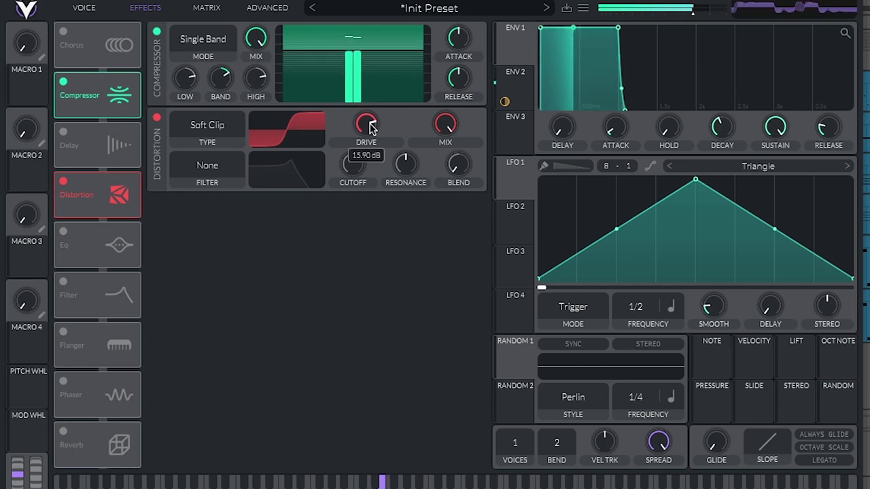
# Make Envelope 2's decay shorter and steeper.
pyautogui.click(515, 82)
pyautogui.moveTo(322, 169); pyautogui.dragTo(174, 242)
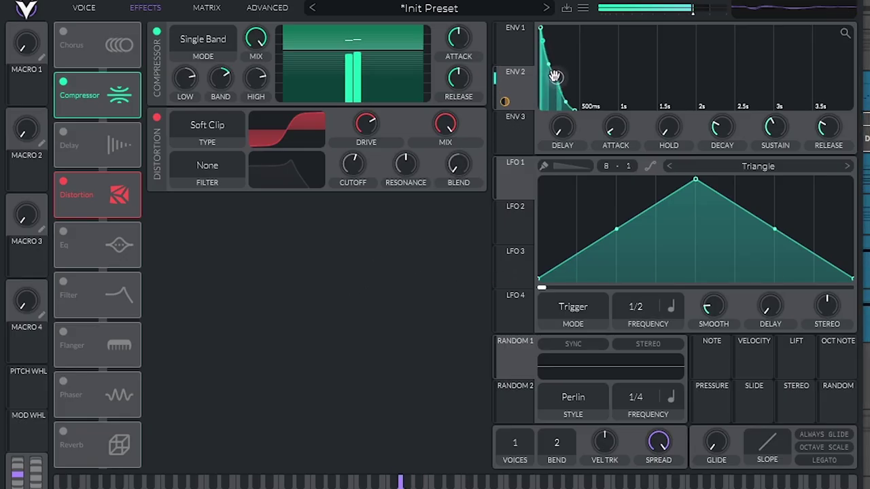
pyautogui.moveTo(561, 74); pyautogui.dragTo(552, 62)
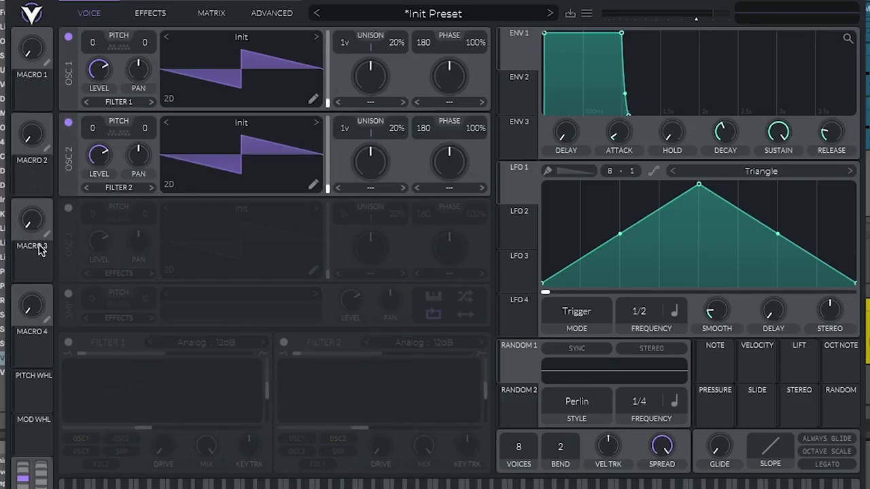
# Enable Filter 1, route the envelope to its cutoff, and lower its resonance.
pyautogui.click(68, 343)
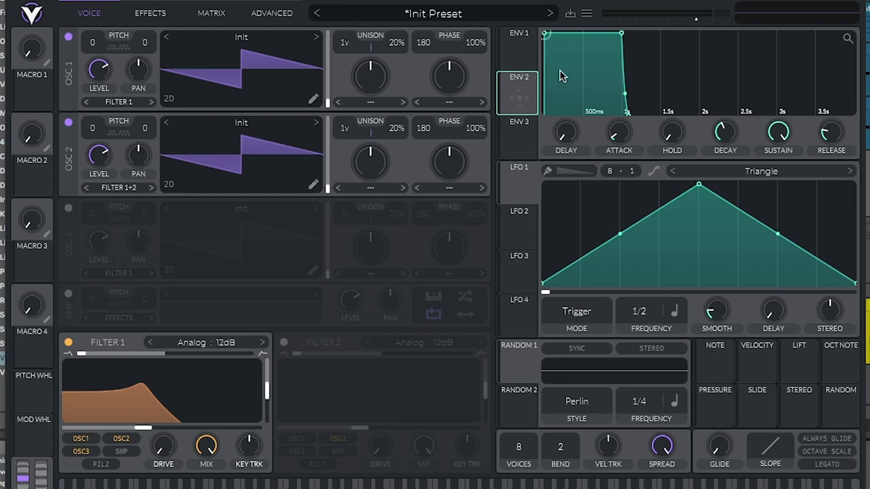
pyautogui.moveTo(518, 97); pyautogui.dragTo(131, 427)
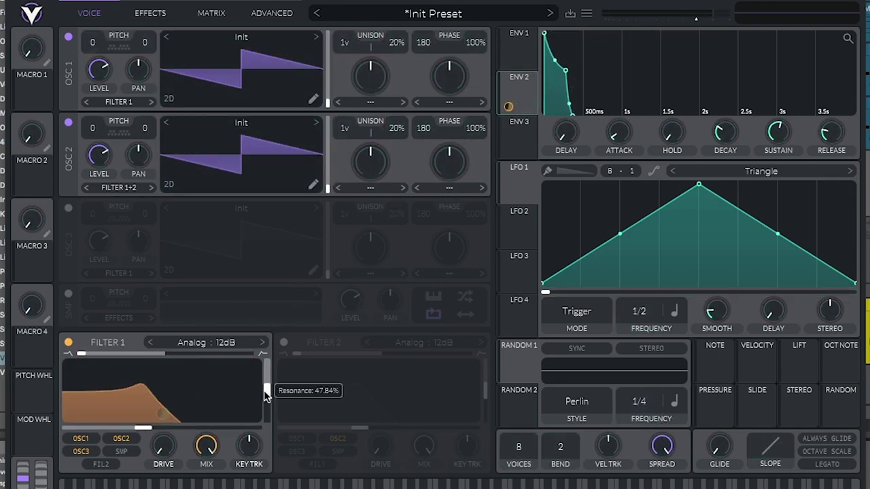
pyautogui.moveTo(263, 390); pyautogui.dragTo(264, 422)
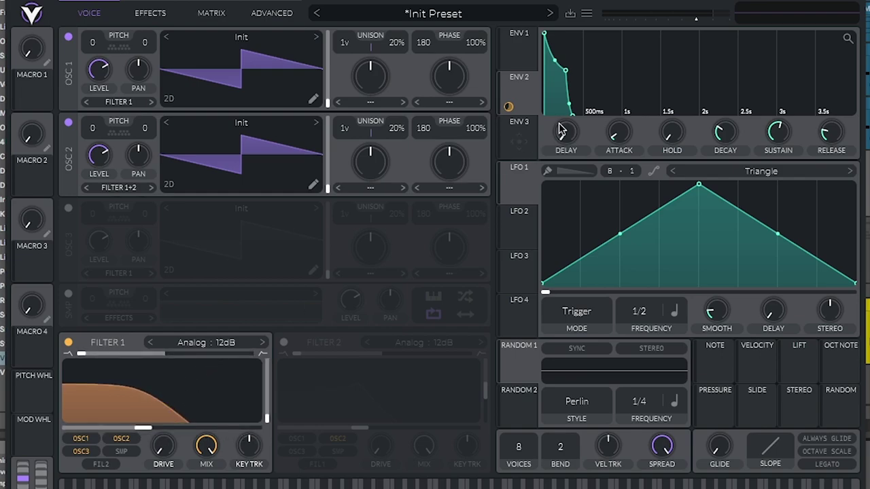
# Shape the filter envelope with a decay of about 500ms and a release past 3.5s.
pyautogui.moveTo(567, 70); pyautogui.dragTo(581, 68)
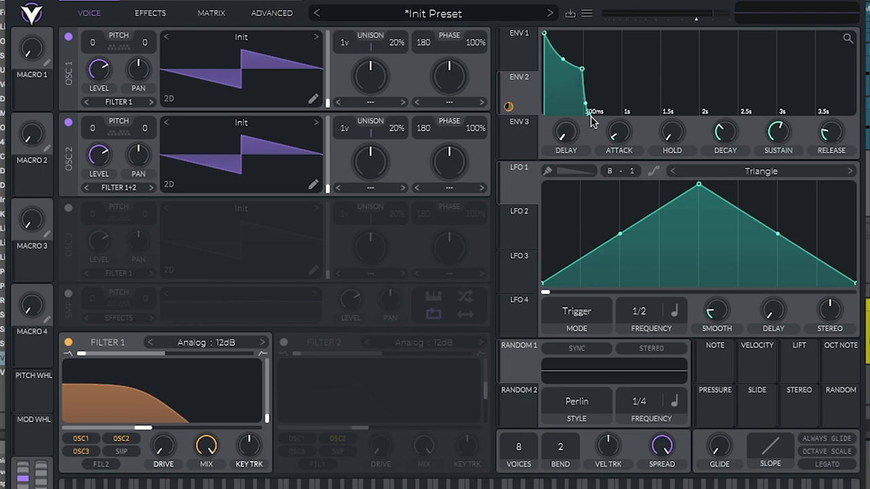
pyautogui.moveTo(627, 117); pyautogui.dragTo(858, 118)
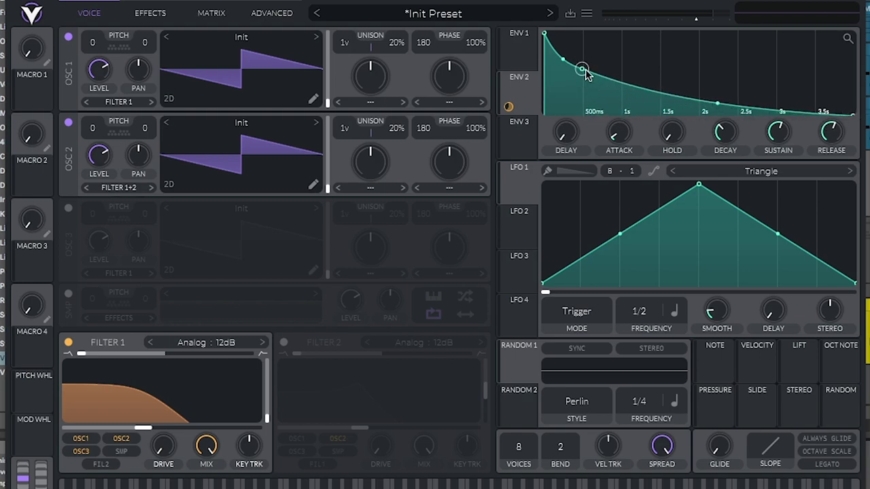
pyautogui.moveTo(581, 71); pyautogui.dragTo(585, 60)
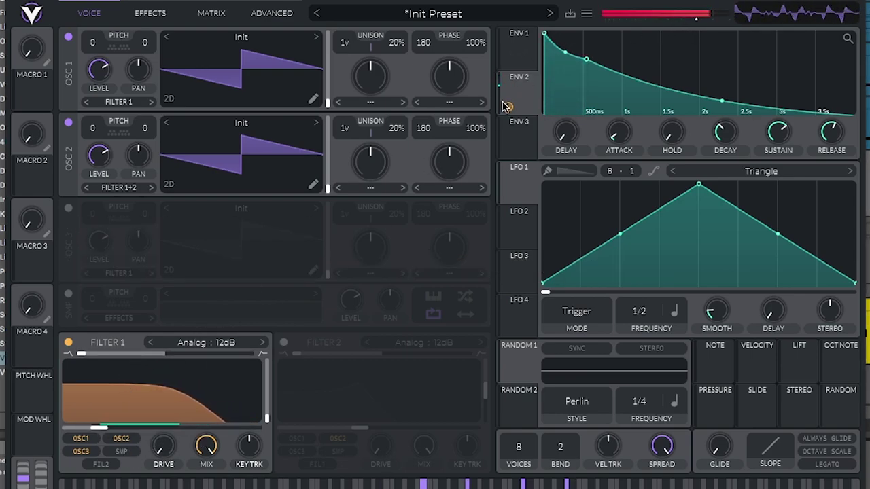
pyautogui.moveTo(722, 100); pyautogui.dragTo(624, 111)
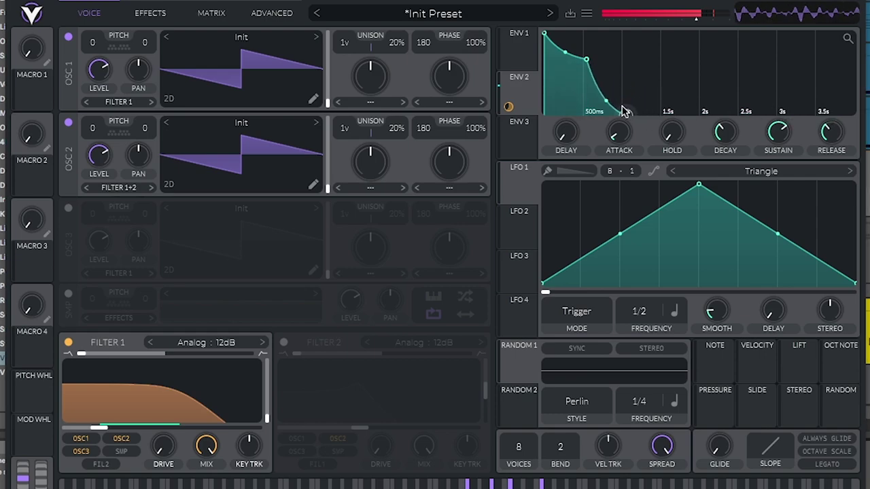
pyautogui.moveTo(590, 61); pyautogui.dragTo(566, 69)
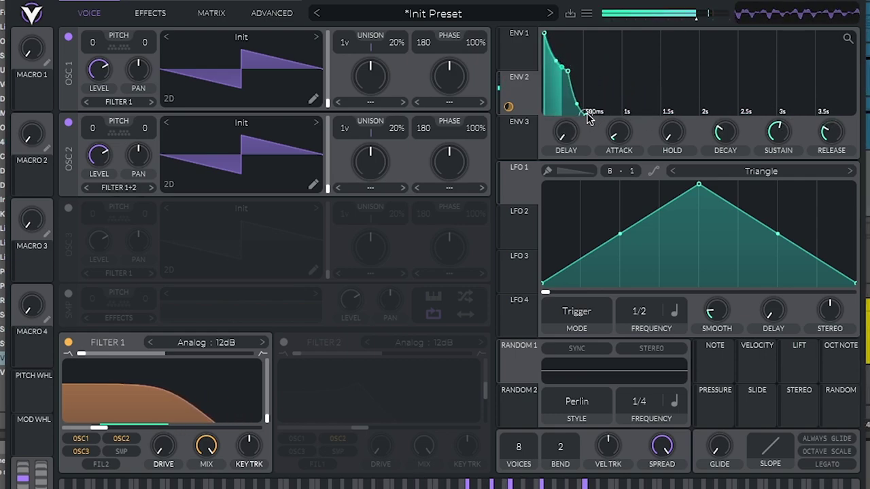
pyautogui.moveTo(590, 116); pyautogui.dragTo(846, 112)
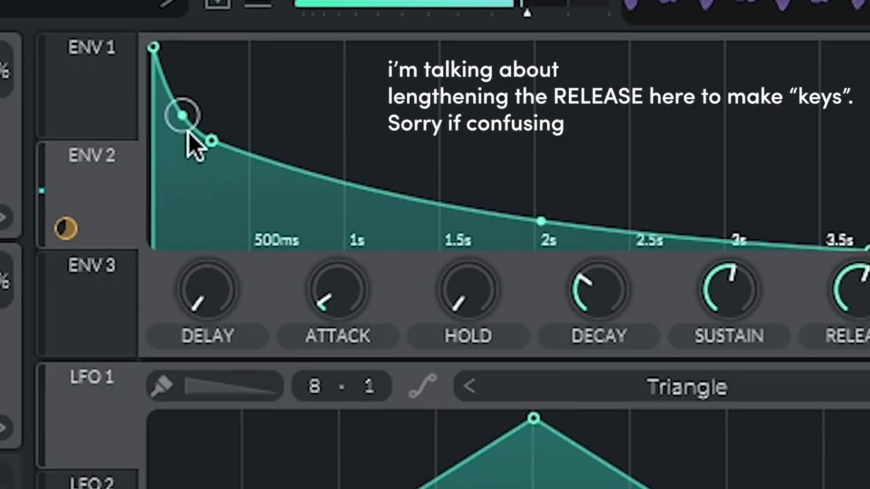
# Lower the amp envelope's sustain and lengthen its release to about 3s.
pyautogui.moveTo(212, 140); pyautogui.dragTo(252, 125)
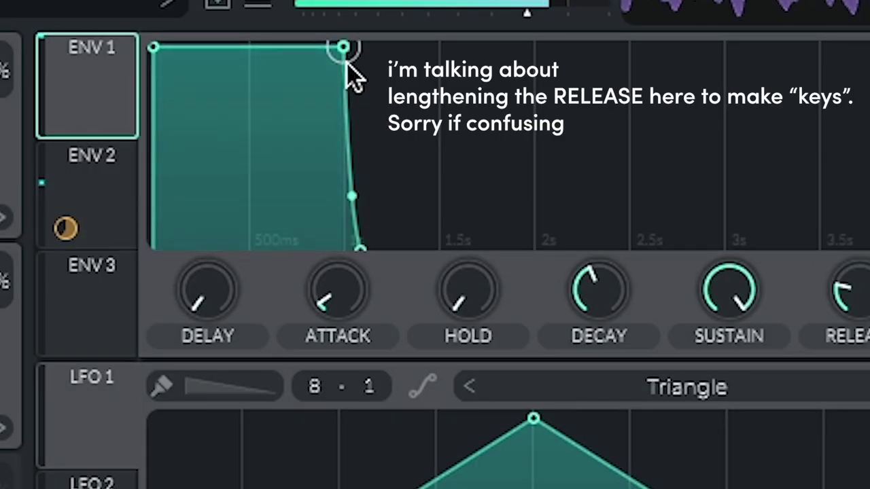
pyautogui.moveTo(345, 45); pyautogui.dragTo(250, 108)
pyautogui.moveTo(272, 246); pyautogui.dragTo(731, 253)
pyautogui.moveTo(246, 115); pyautogui.dragTo(243, 102)
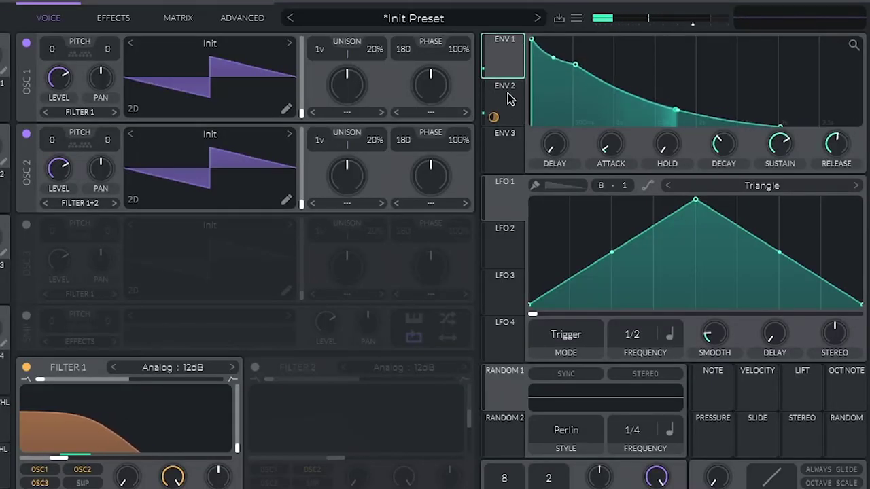
# Ease ENV 2's decay and open Filter 1's cutoff to about -36.94 semitones.
pyautogui.moveTo(573, 74); pyautogui.dragTo(563, 70)
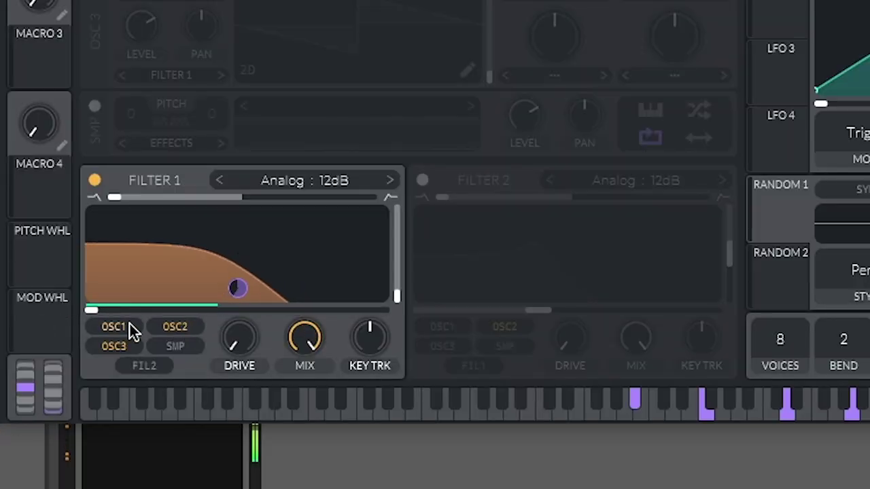
pyautogui.moveTo(140, 314); pyautogui.dragTo(166, 314)
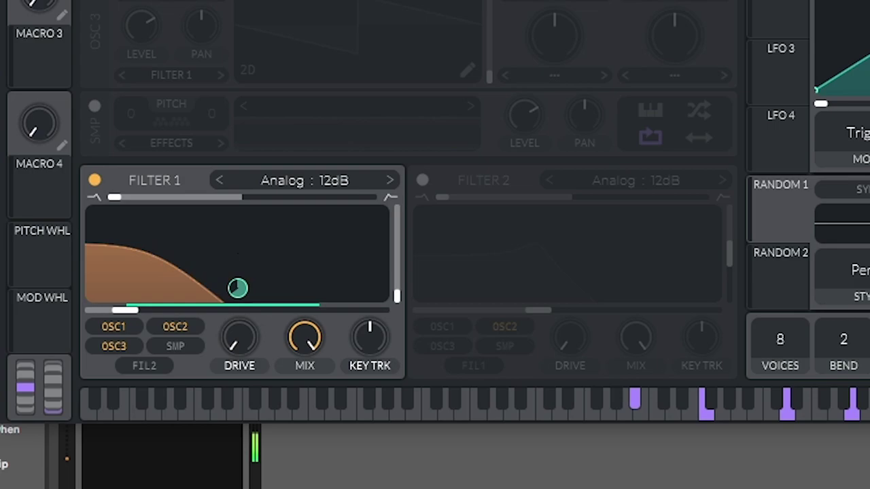
pyautogui.moveTo(237, 289)
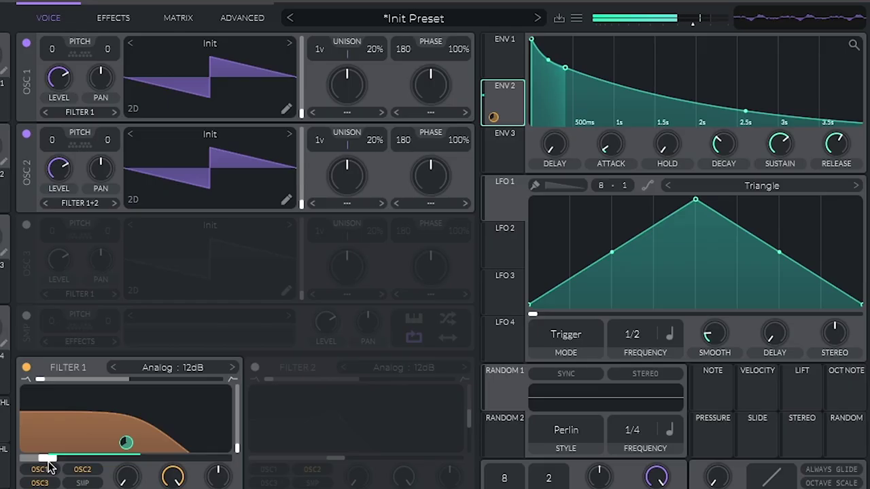
pyautogui.moveTo(152, 319)
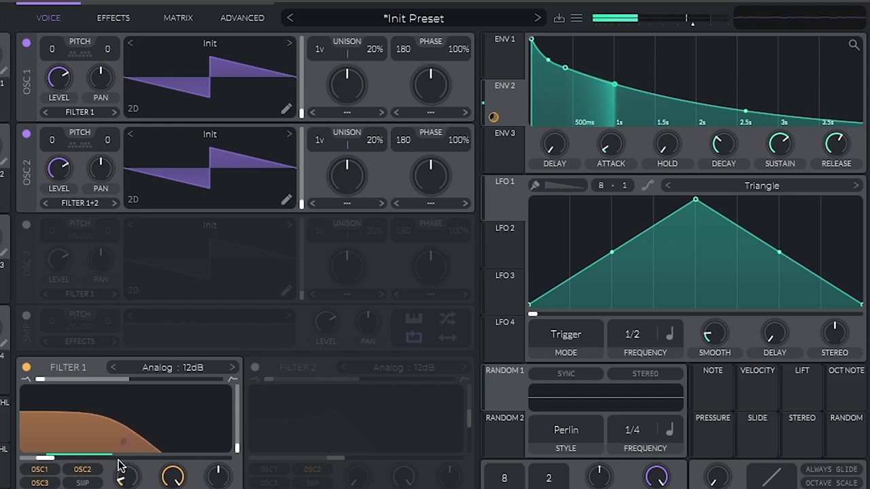
# Set Filter 1 to Analog 24dB and load Basic Shapes into OSC 1 and OSC 2.
pyautogui.click(197, 370)
pyautogui.click(366, 386)
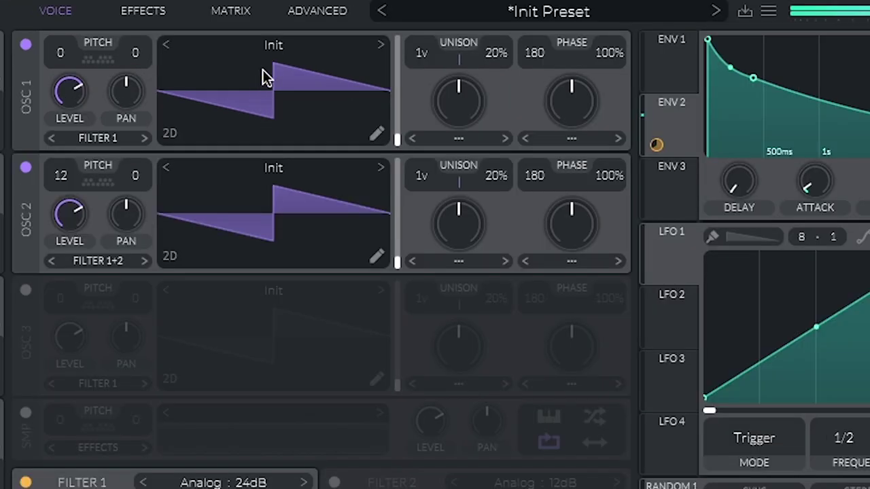
pyautogui.click(235, 49)
pyautogui.click(751, 81)
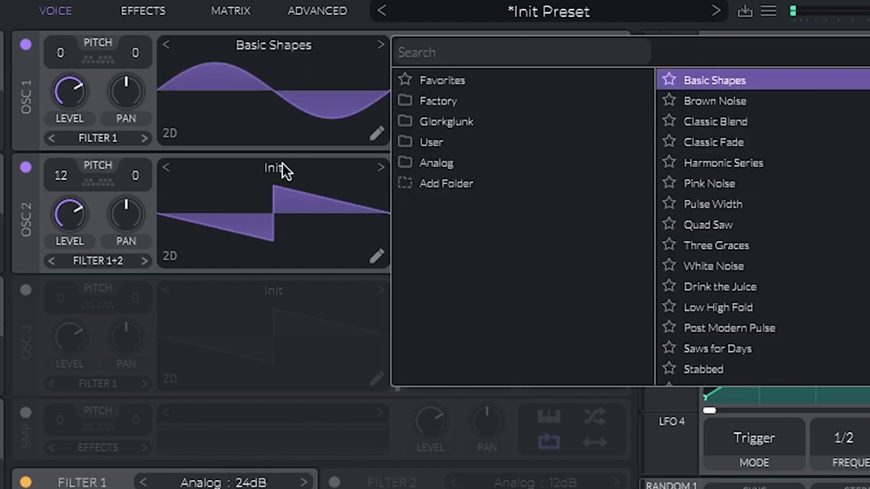
pyautogui.click(281, 169)
pyautogui.click(291, 175)
pyautogui.click(780, 208)
pyautogui.click(382, 44)
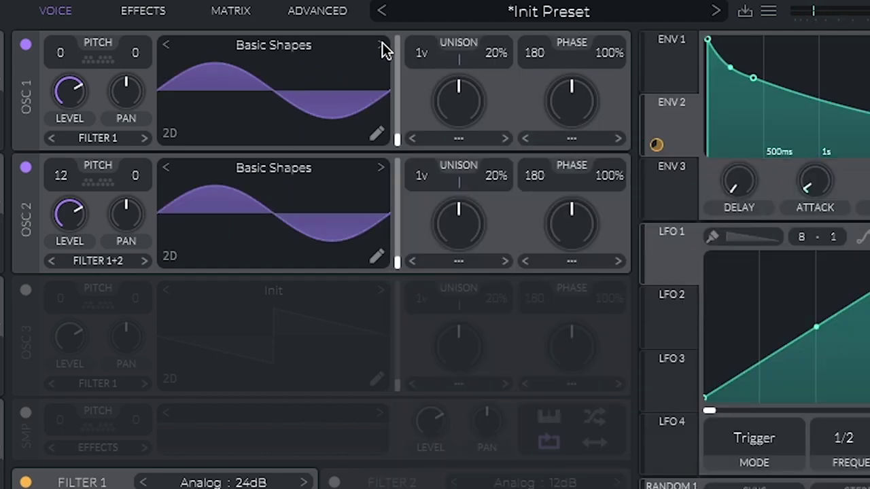
# Morph both oscillators to square and add unison, OSC 2 at 5 voices; steepen ENV 1's decay.
pyautogui.moveTo(399, 140); pyautogui.dragTo(400, 77)
pyautogui.moveTo(389, 261); pyautogui.dragTo(405, 165)
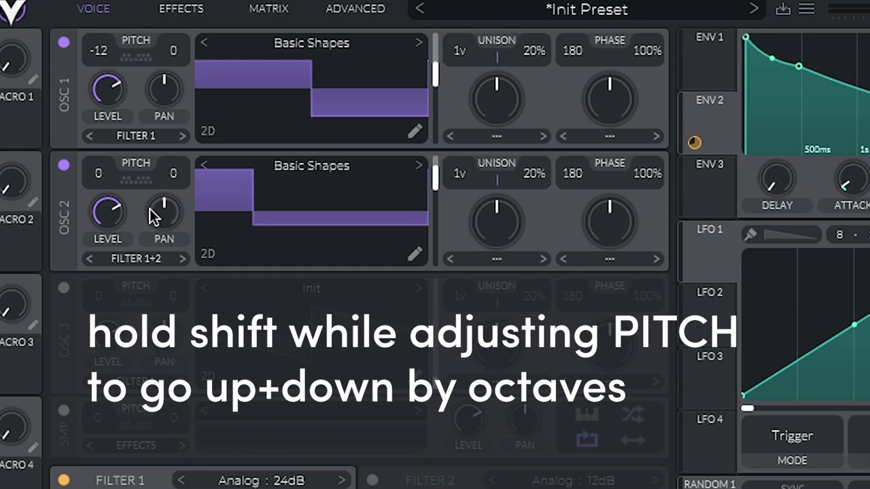
pyautogui.moveTo(462, 57); pyautogui.dragTo(479, 2)
pyautogui.moveTo(464, 175); pyautogui.dragTo(467, 150)
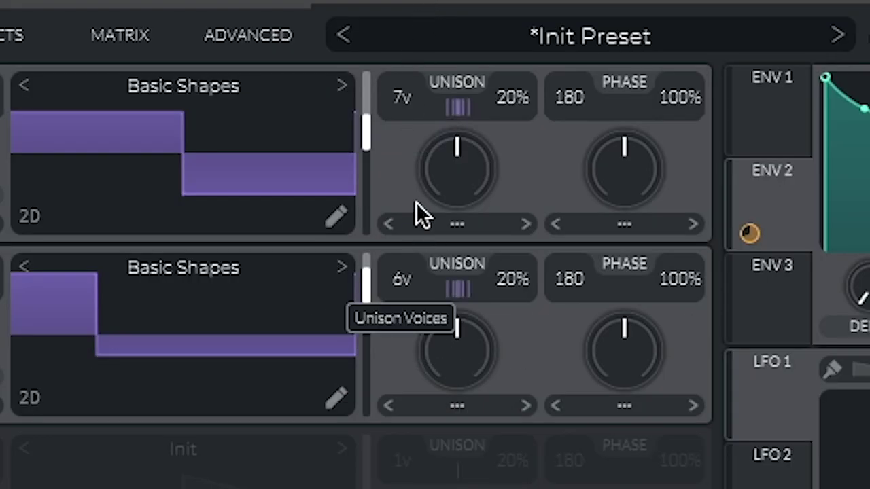
pyautogui.moveTo(416, 202); pyautogui.dragTo(414, 219)
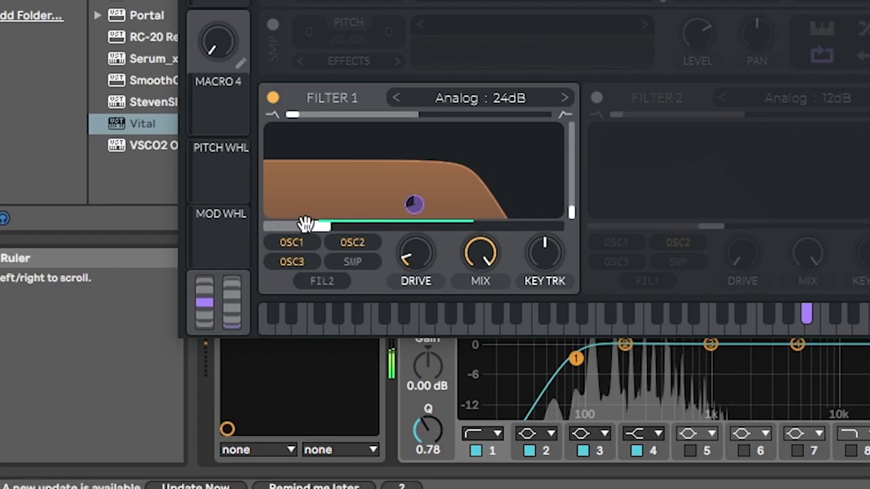
pyautogui.moveTo(309, 227)
pyautogui.mouseDown()
pyautogui.moveTo(296, 225)
pyautogui.moveTo(321, 229)
pyautogui.moveTo(311, 229)
pyautogui.mouseUp()
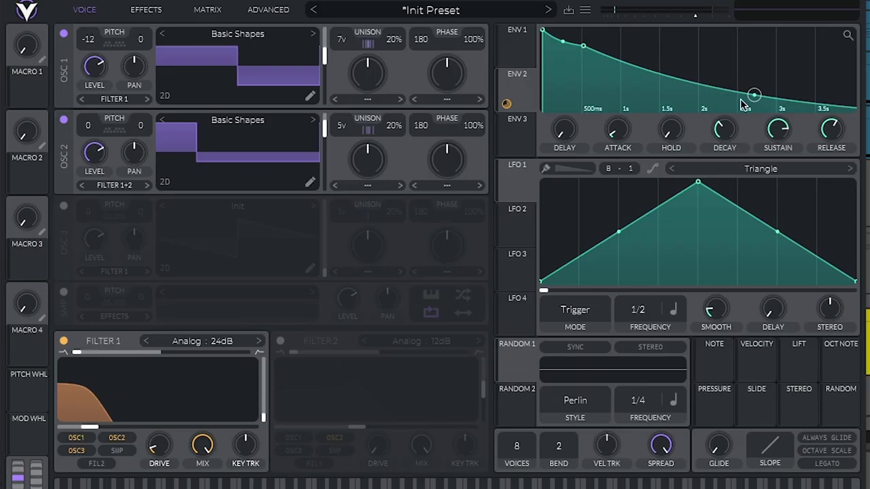
pyautogui.moveTo(577, 43)
pyautogui.mouseDown()
pyautogui.moveTo(586, 56)
pyautogui.moveTo(569, 35)
pyautogui.mouseUp()
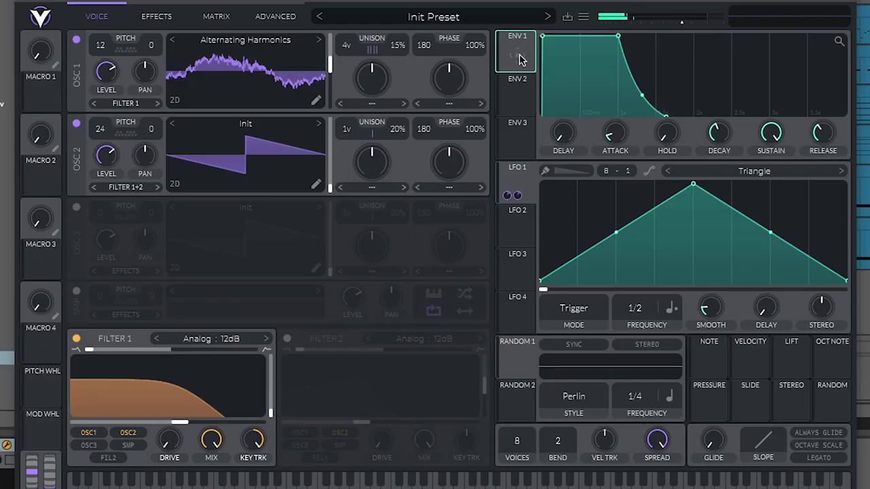
pyautogui.click(433, 159)
pyautogui.click(435, 140)
pyautogui.click(432, 163)
pyautogui.click(504, 56)
pyautogui.click(244, 44)
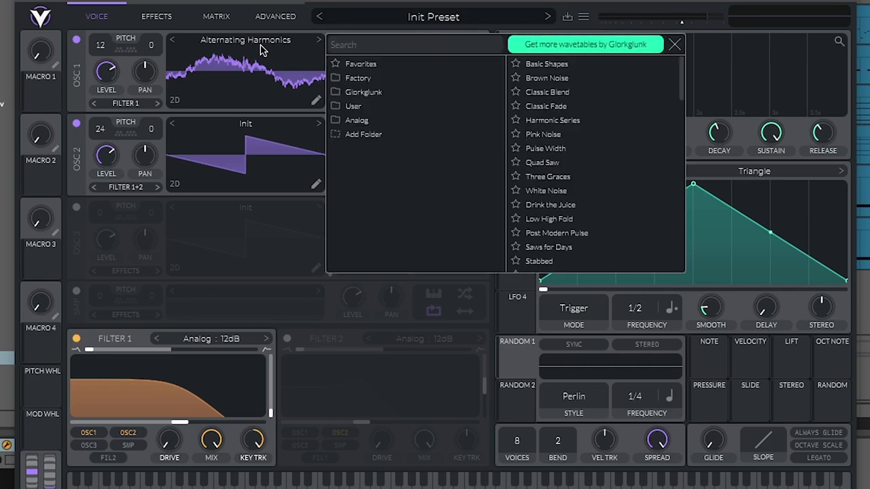
pyautogui.click(262, 49)
pyautogui.click(248, 43)
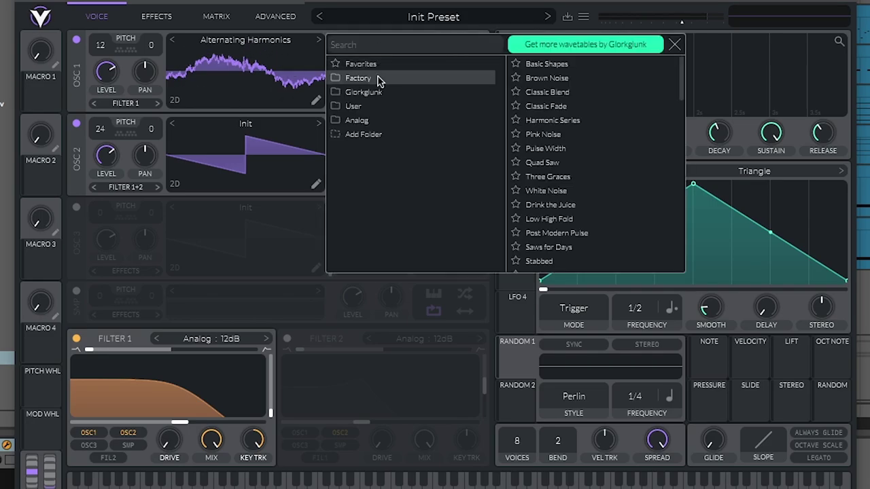
pyautogui.scroll(-1, 590, 79)
pyautogui.click(388, 78)
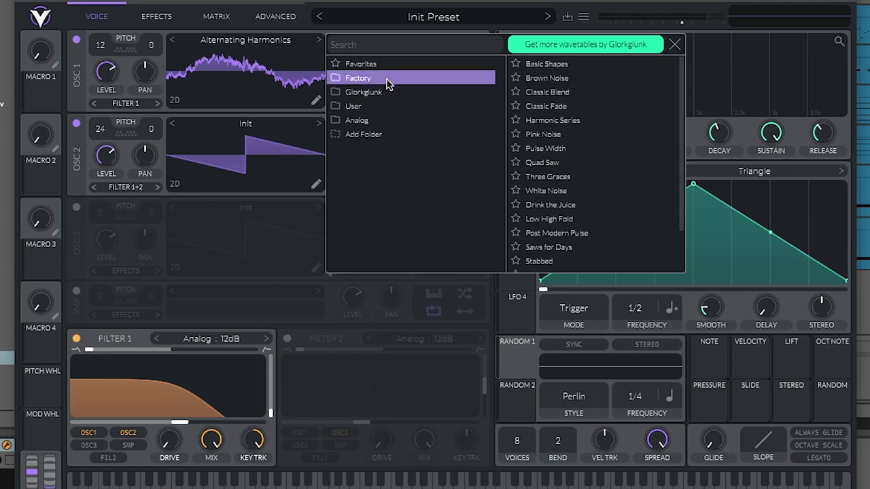
pyautogui.click(363, 91)
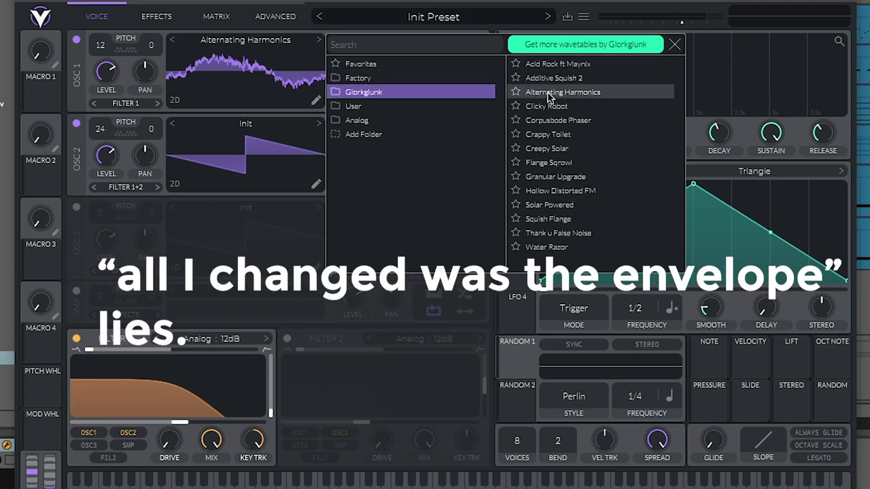
pyautogui.click(318, 63)
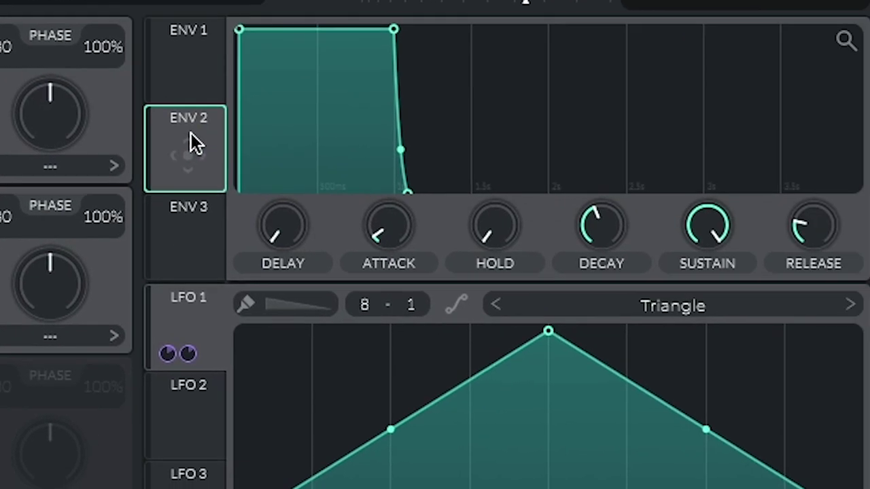
pyautogui.click(194, 141)
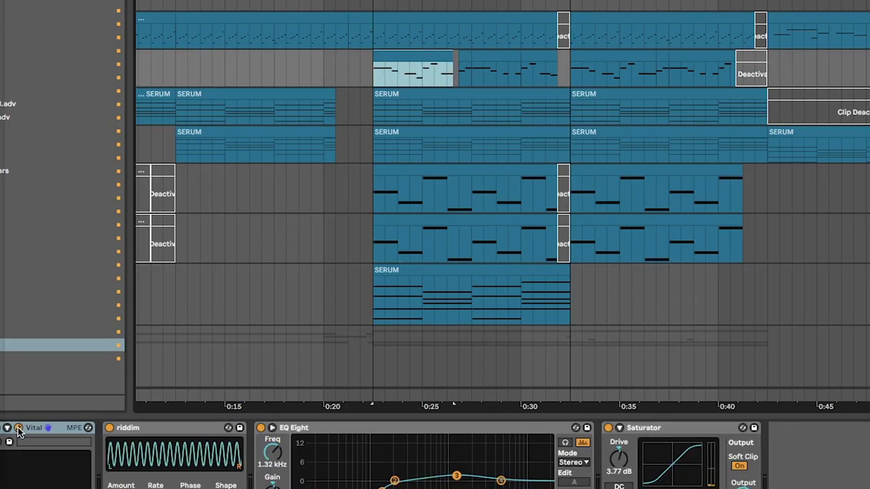
# Open the next track's Vital editor and view ENV 2's shape.
pyautogui.click(18, 428)
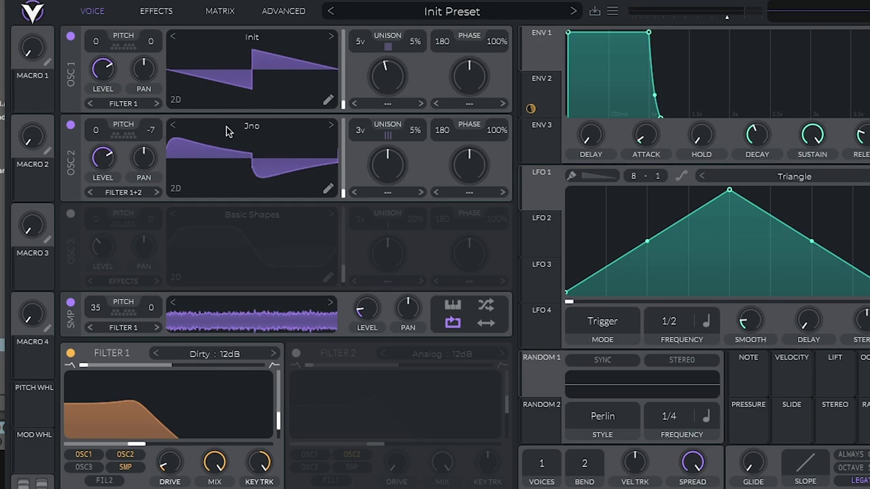
pyautogui.click(529, 115)
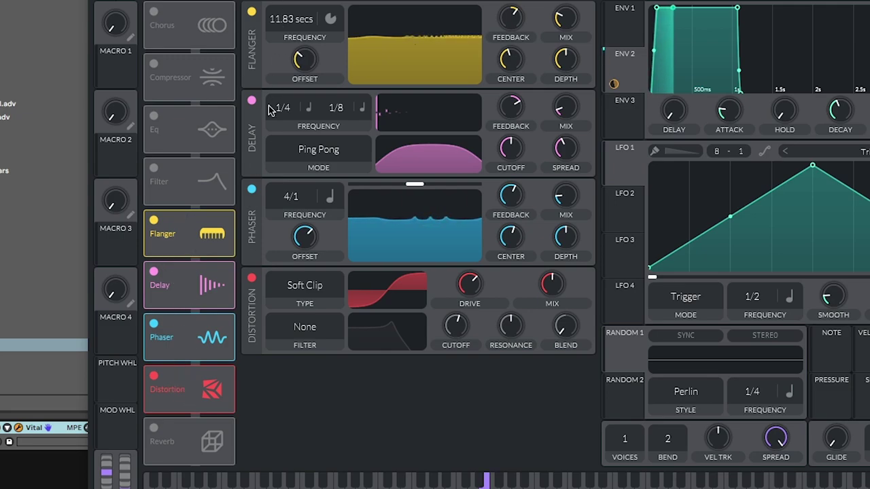
# Switch on the Chorus effect, running 16 voices at 4/1.
pyautogui.click(154, 12)
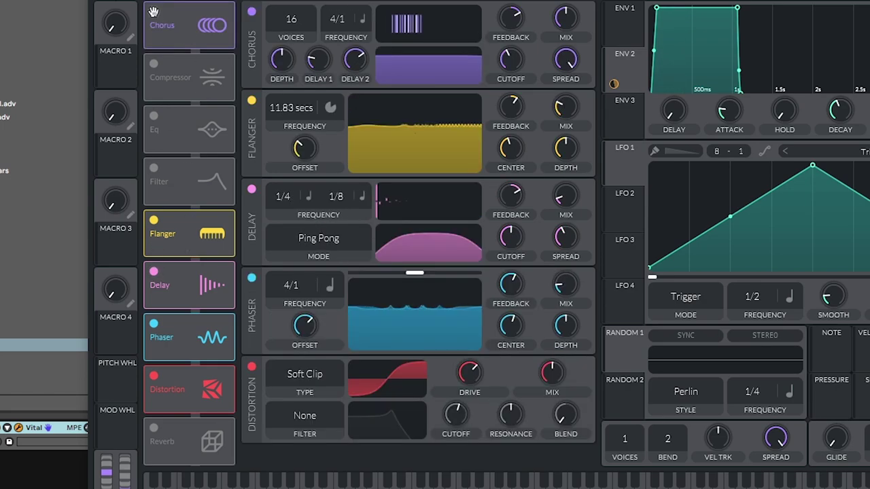